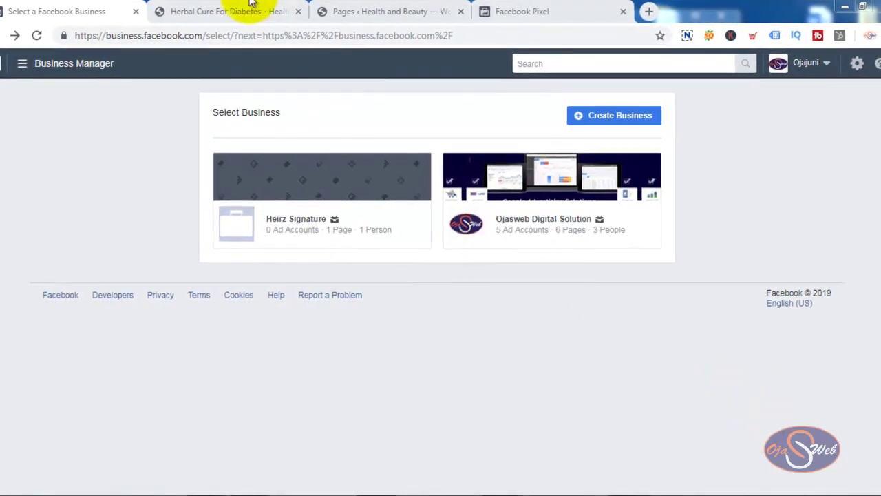
Open the Pixels list in Events Manager from Business Manager's All Tools menu
{"action": "left_click", "coordinate": [216, 8]}
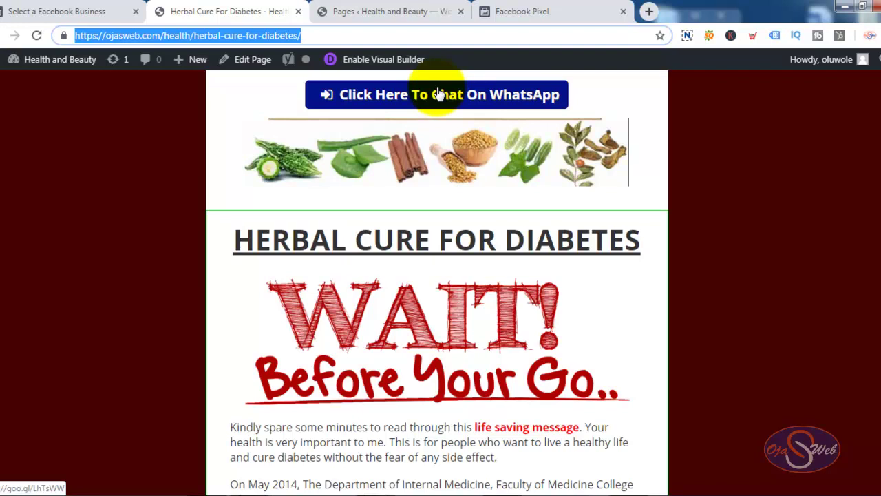
{"action": "left_click", "coordinate": [95, 12]}
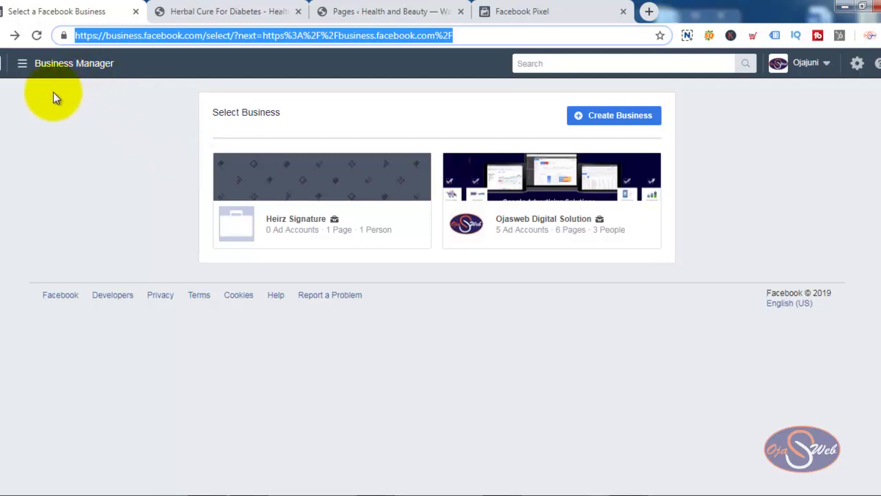
{"action": "left_click", "coordinate": [22, 65]}
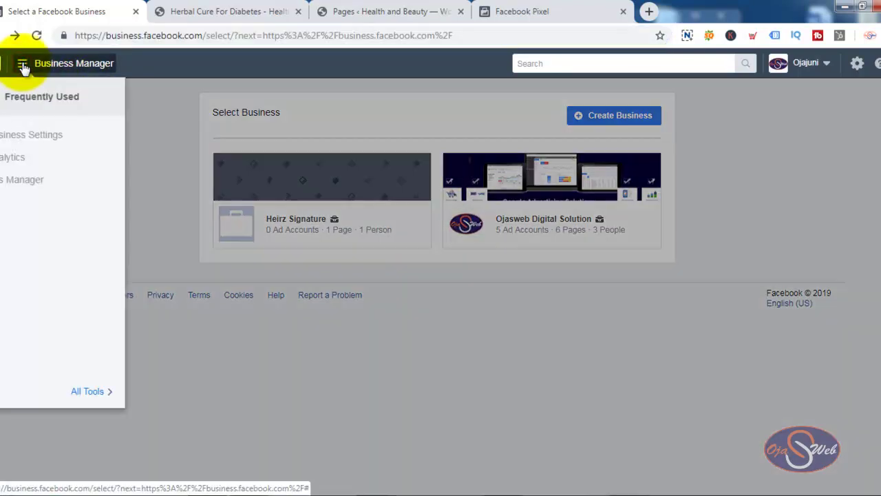
{"action": "left_click", "coordinate": [86, 390]}
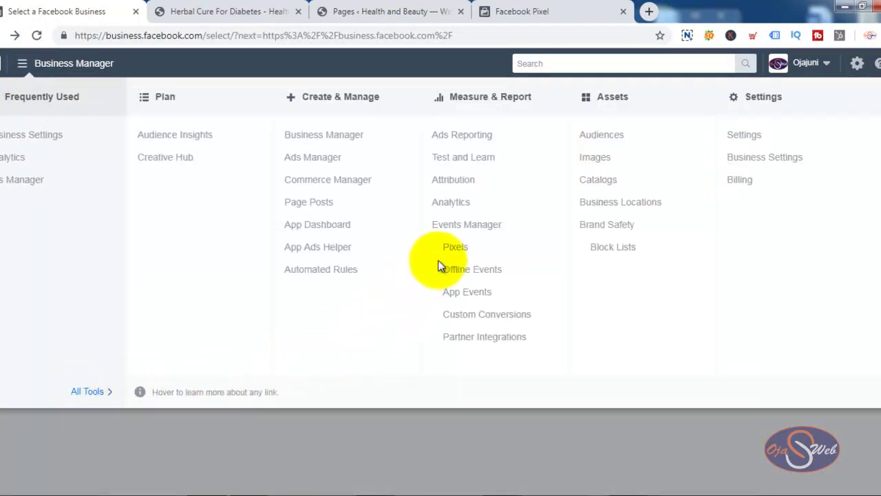
{"action": "left_click", "coordinate": [452, 249]}
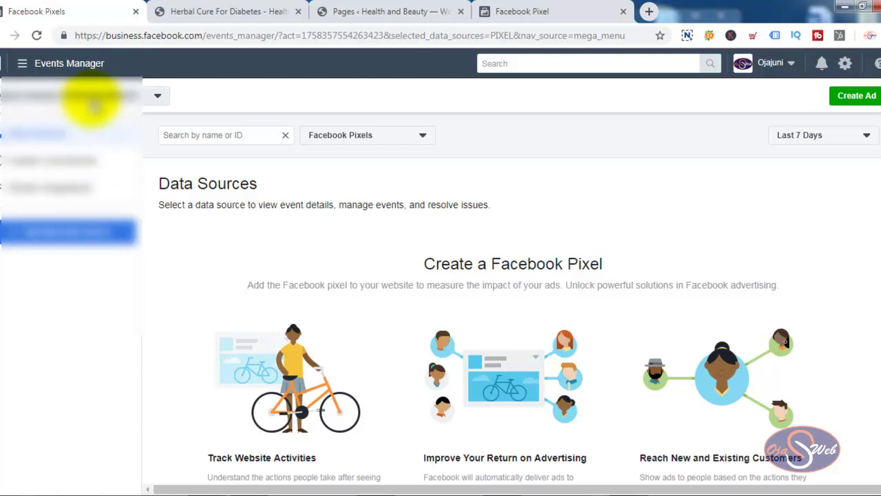
Switch to the Ojasweb Digital Solution ad account holding the Ojasweb Page View pixel
{"action": "left_click", "coordinate": [86, 99]}
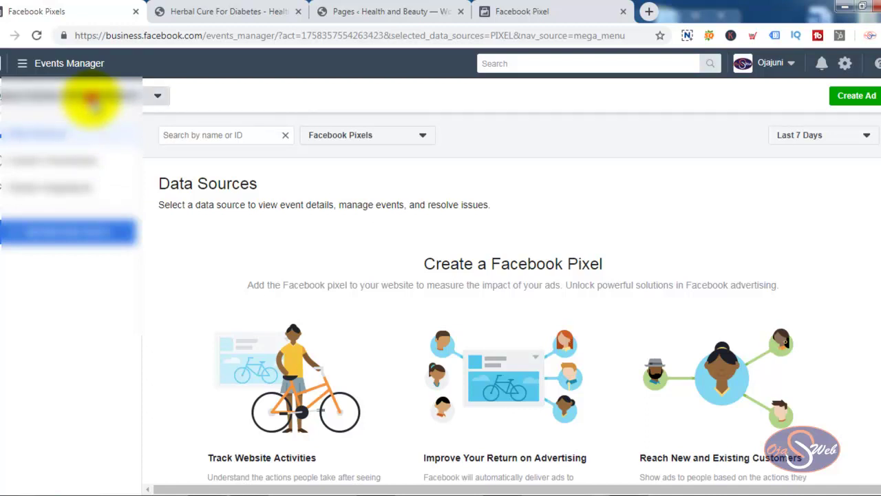
{"action": "scroll", "coordinate": [82, 210], "scroll_direction": "down", "scroll_amount": 5}
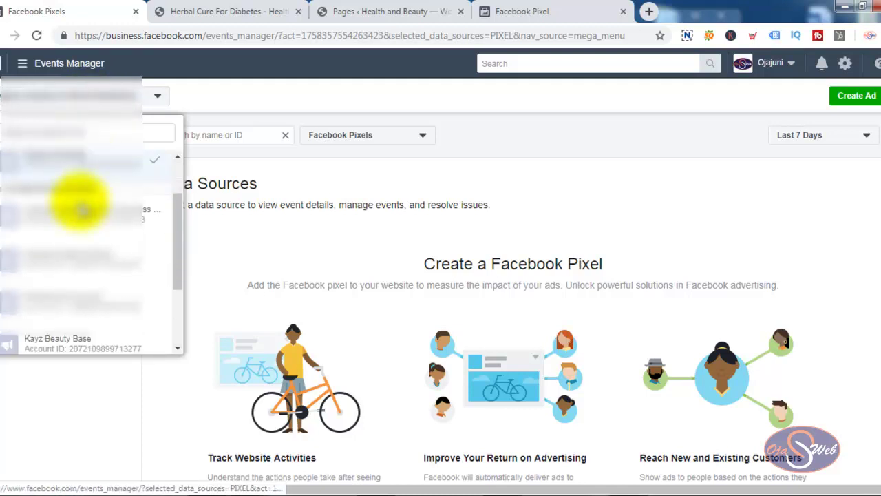
{"action": "left_click", "coordinate": [77, 227]}
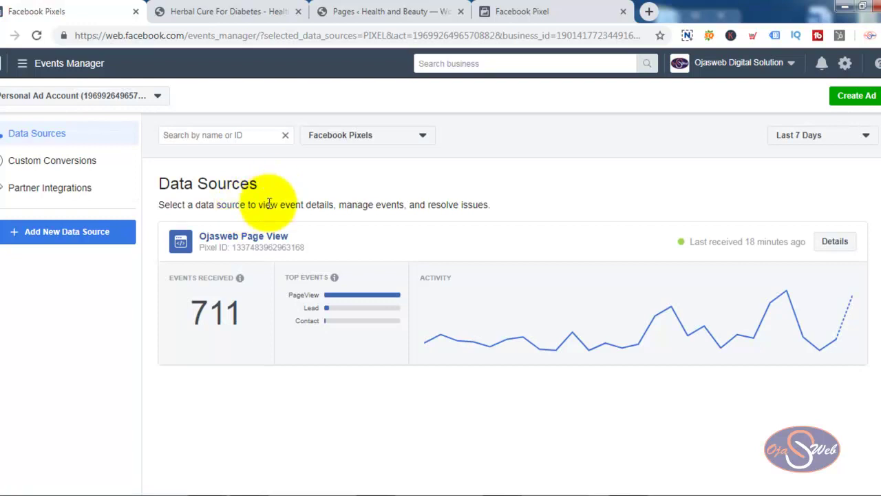
Open the Ojasweb Page View pixel's Settings and scroll to its Event Setup section
{"action": "left_click", "coordinate": [242, 235]}
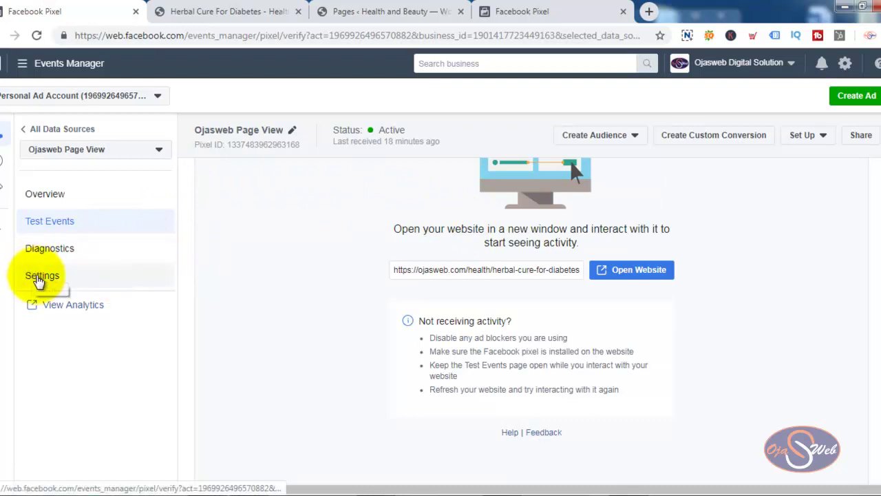
{"action": "left_click", "coordinate": [40, 279]}
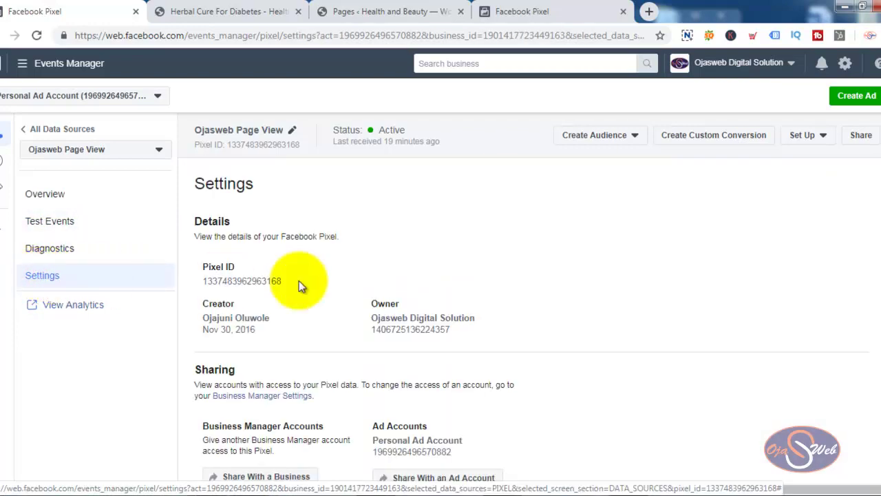
{"action": "scroll", "coordinate": [394, 289], "scroll_direction": "down", "scroll_amount": 3}
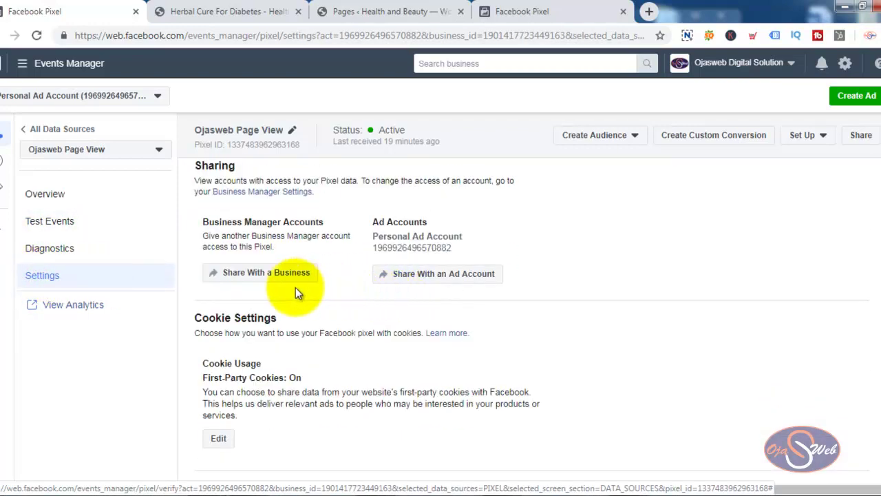
{"action": "scroll", "coordinate": [282, 288], "scroll_direction": "down", "scroll_amount": 3}
{"action": "scroll", "coordinate": [282, 287], "scroll_direction": "down", "scroll_amount": 3}
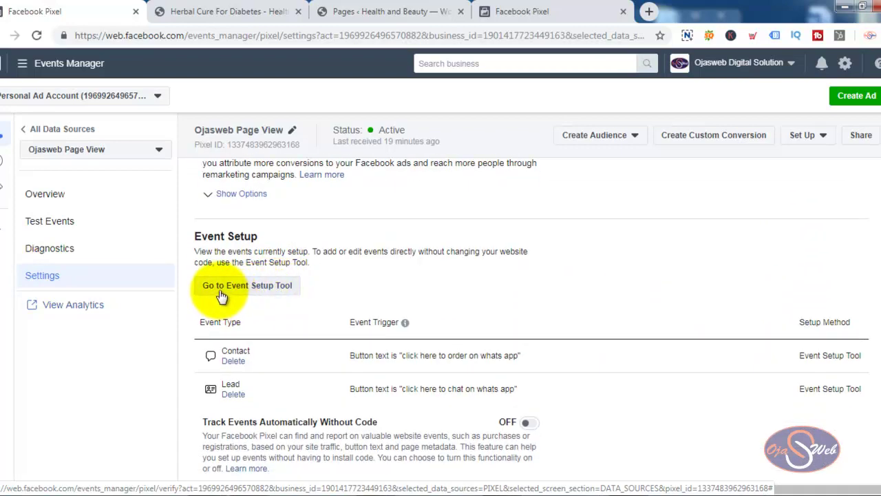
Launch the Event Setup Tool and copy the Herbal Cure For Diabetes page URL
{"action": "left_click", "coordinate": [262, 288]}
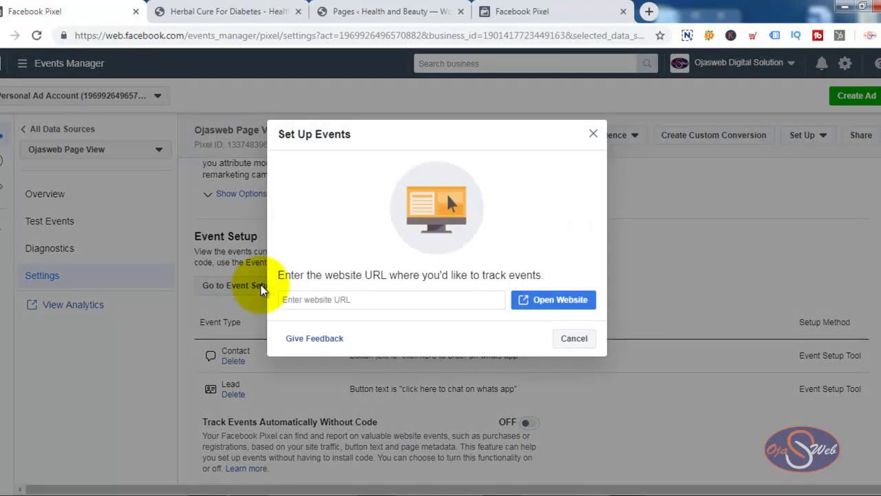
{"action": "left_click", "coordinate": [255, 11]}
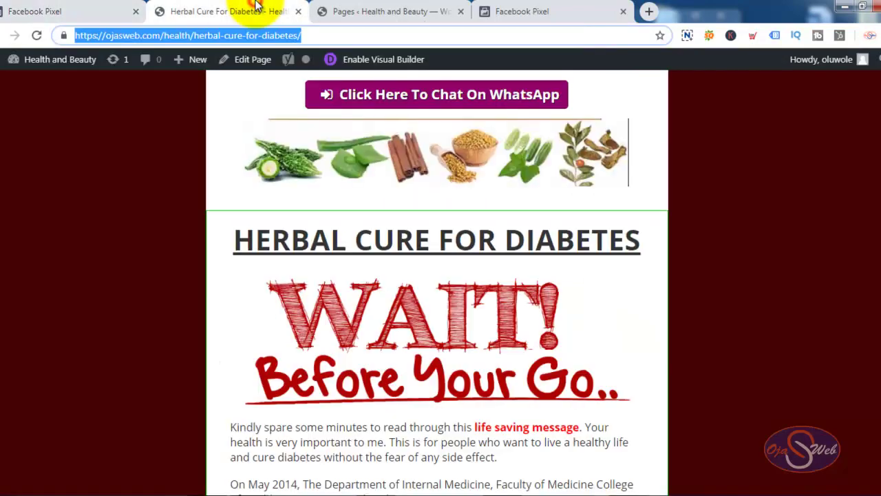
{"action": "right_click", "coordinate": [259, 40]}
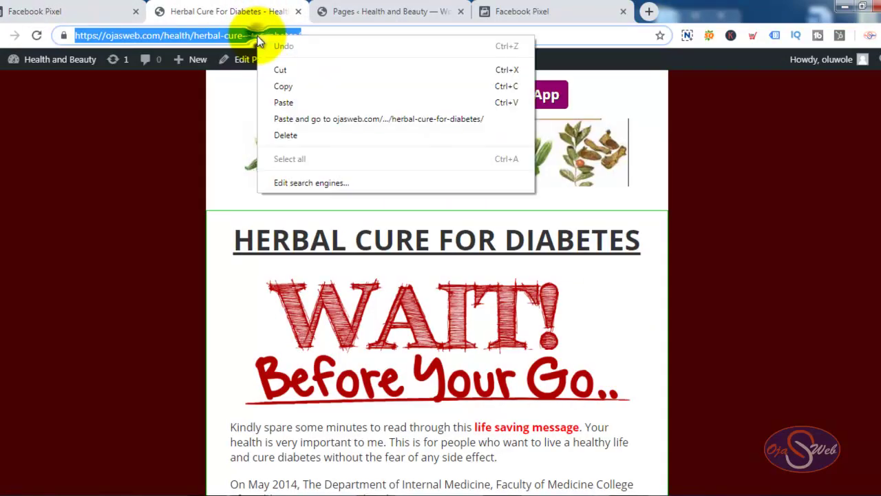
{"action": "left_click", "coordinate": [289, 83]}
Paste the page URL into the Event Setup Tool and open the website, which reports no pixel found
{"action": "left_click", "coordinate": [100, 6]}
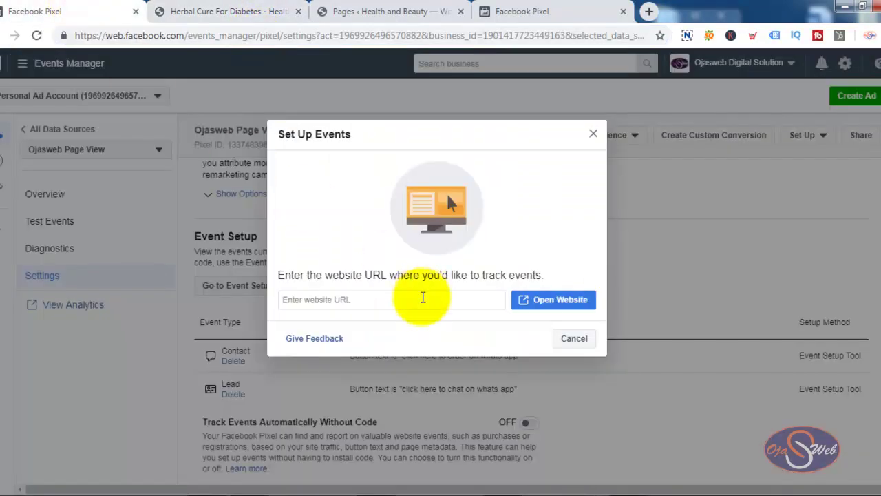
{"action": "right_click", "coordinate": [421, 301]}
{"action": "left_click", "coordinate": [472, 172]}
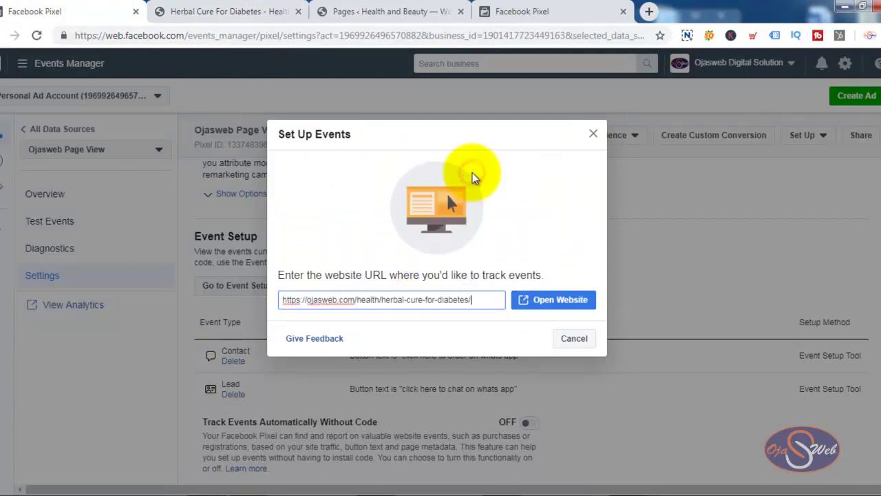
{"action": "left_click", "coordinate": [542, 301]}
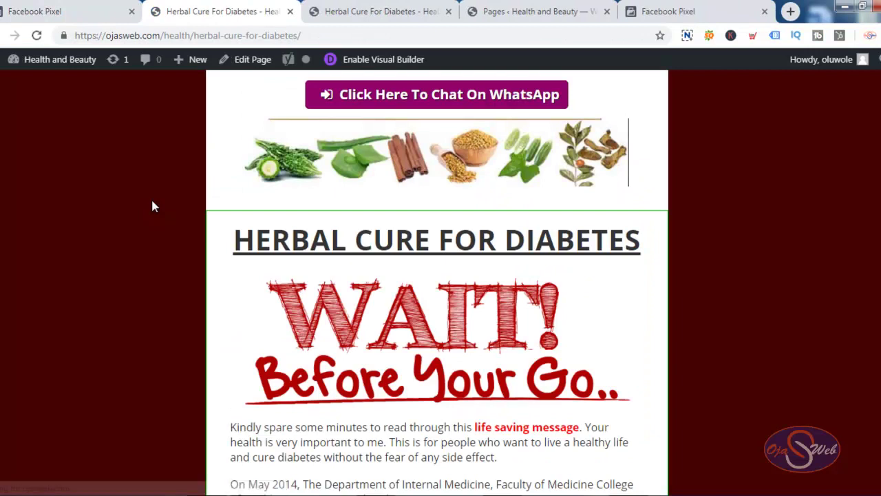
{"action": "left_click", "coordinate": [62, 10]}
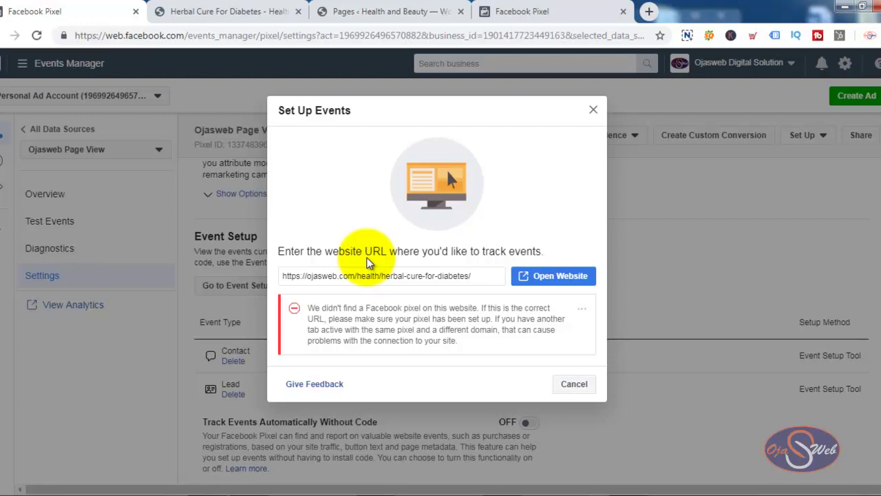
Review the Herbal Cure page, then close the Set Up Events dialog in Events Manager
{"action": "left_click", "coordinate": [231, 11]}
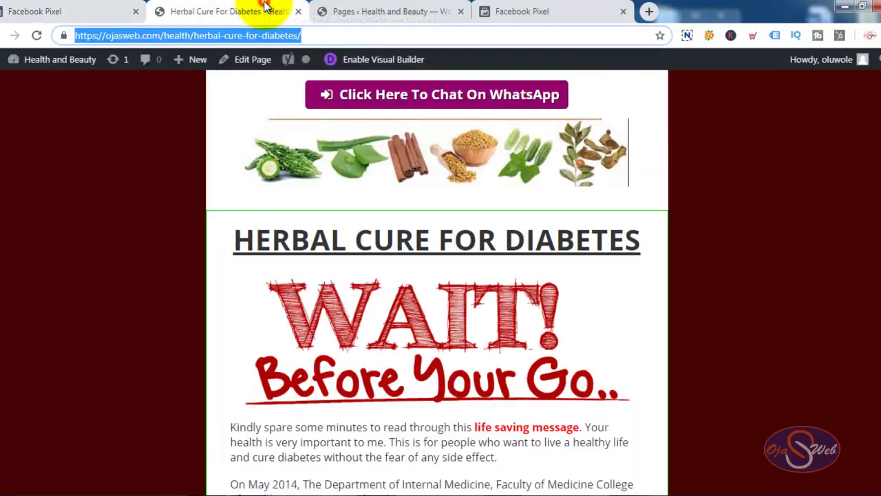
{"action": "scroll", "coordinate": [420, 234], "scroll_direction": "down", "scroll_amount": 1}
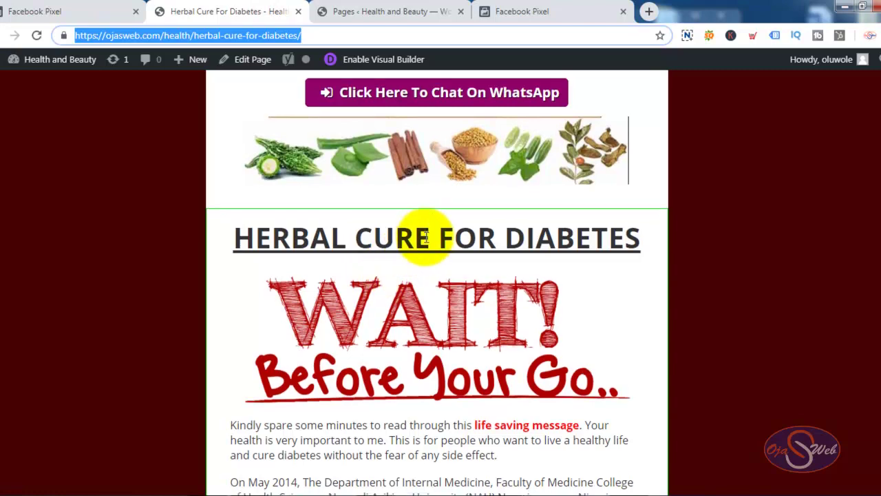
{"action": "scroll", "coordinate": [426, 237], "scroll_direction": "down", "scroll_amount": 7}
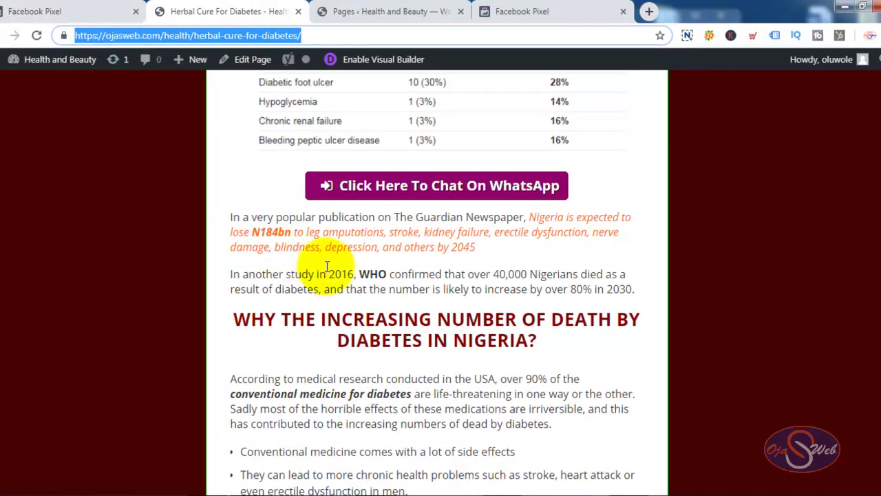
{"action": "scroll", "coordinate": [324, 265], "scroll_direction": "up", "scroll_amount": 4}
{"action": "left_click", "coordinate": [24, 11]}
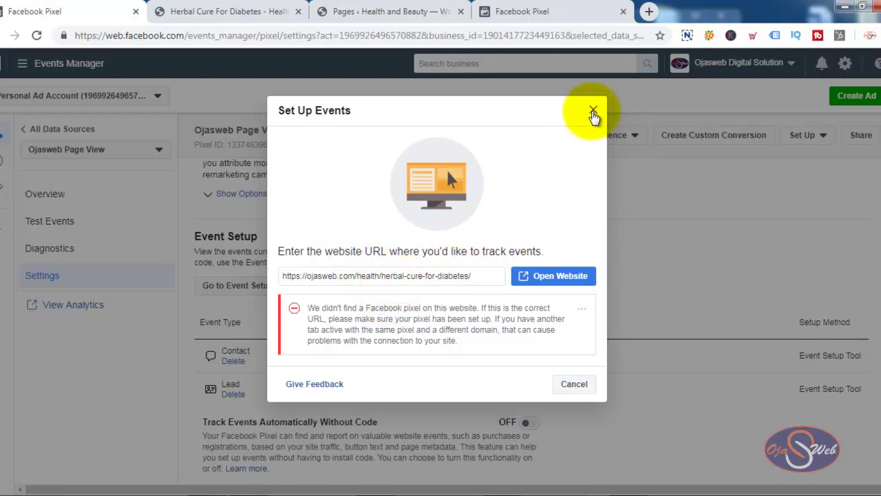
{"action": "left_click", "coordinate": [592, 112]}
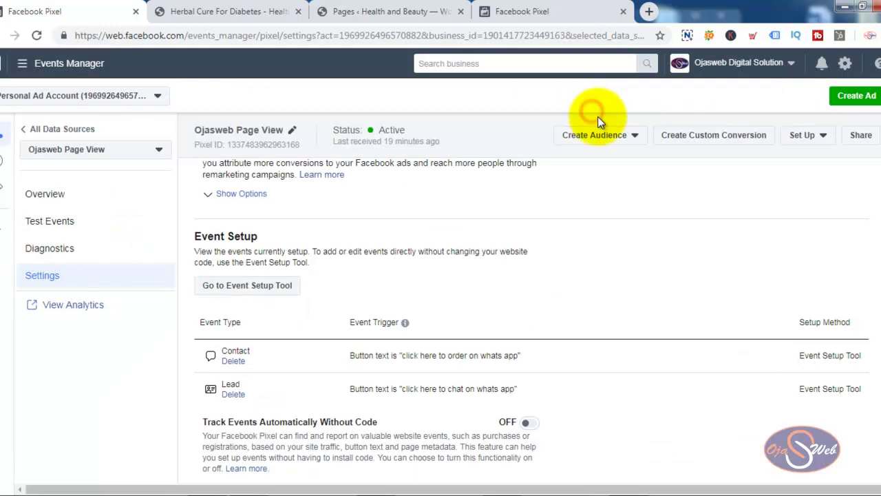
Choose Set Up > Install Pixel > Manually Install Pixel Code and copy the pixel base code
{"action": "left_click", "coordinate": [821, 141]}
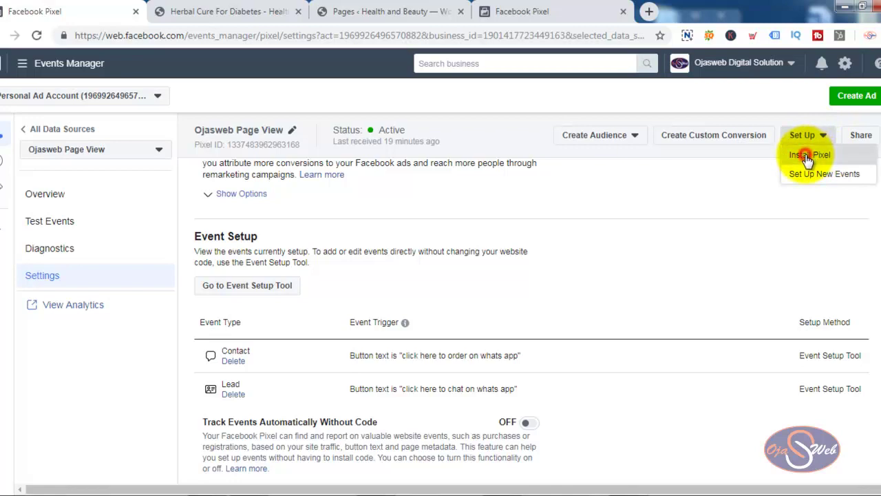
{"action": "left_click", "coordinate": [807, 157]}
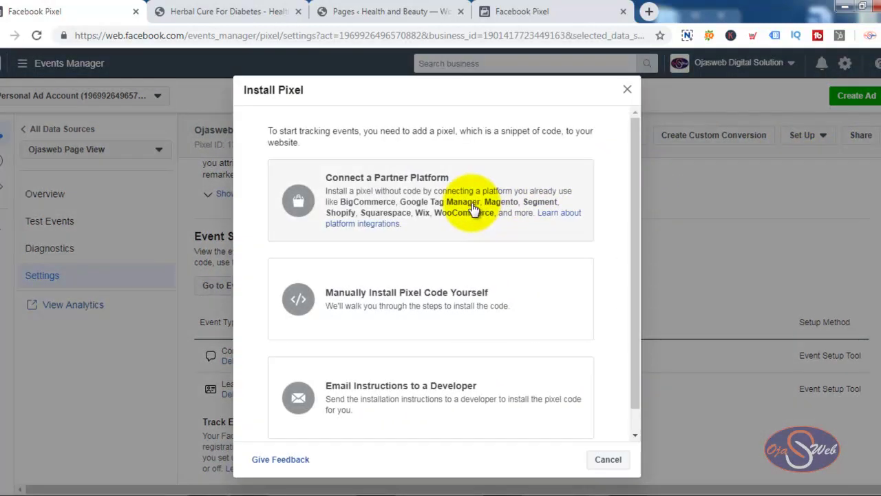
{"action": "scroll", "coordinate": [365, 234], "scroll_direction": "down", "scroll_amount": 1}
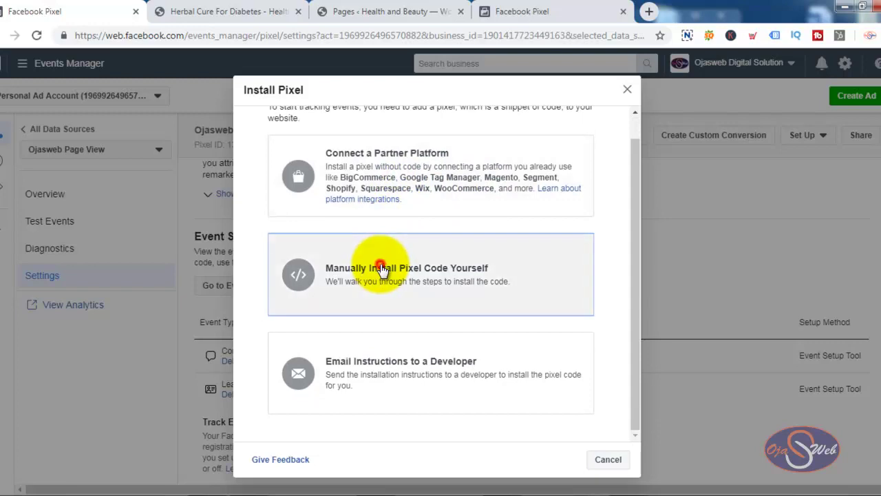
{"action": "left_click", "coordinate": [380, 265]}
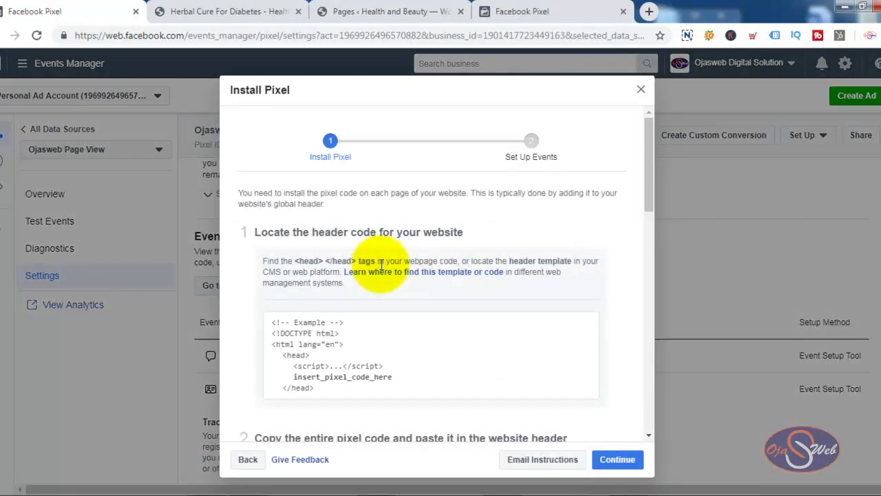
{"action": "scroll", "coordinate": [381, 265], "scroll_direction": "down", "scroll_amount": 2}
{"action": "scroll", "coordinate": [382, 265], "scroll_direction": "down", "scroll_amount": 3}
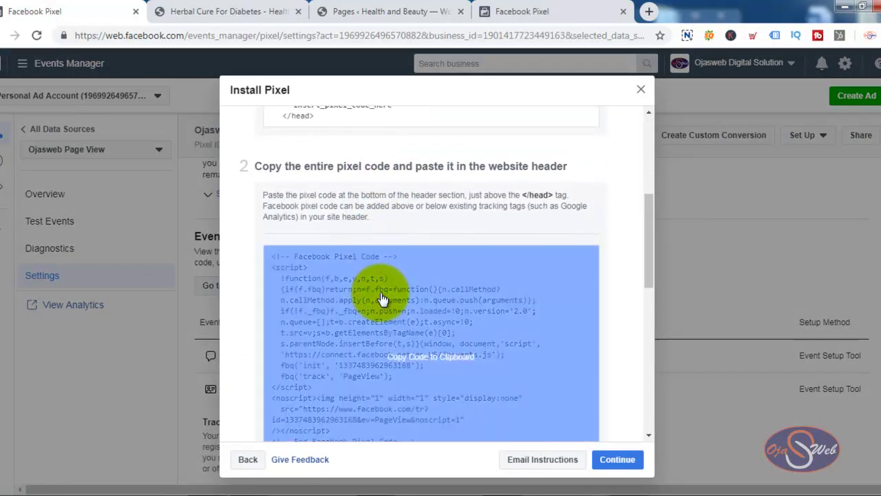
{"action": "left_click", "coordinate": [382, 298]}
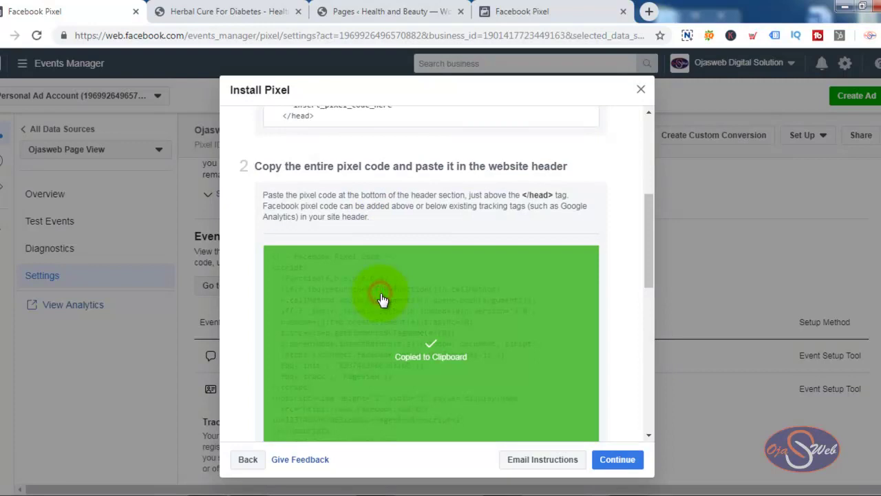
Go to the Herbal Cure For Diabetes page and open it with Edit Page
{"action": "left_click", "coordinate": [217, 16]}
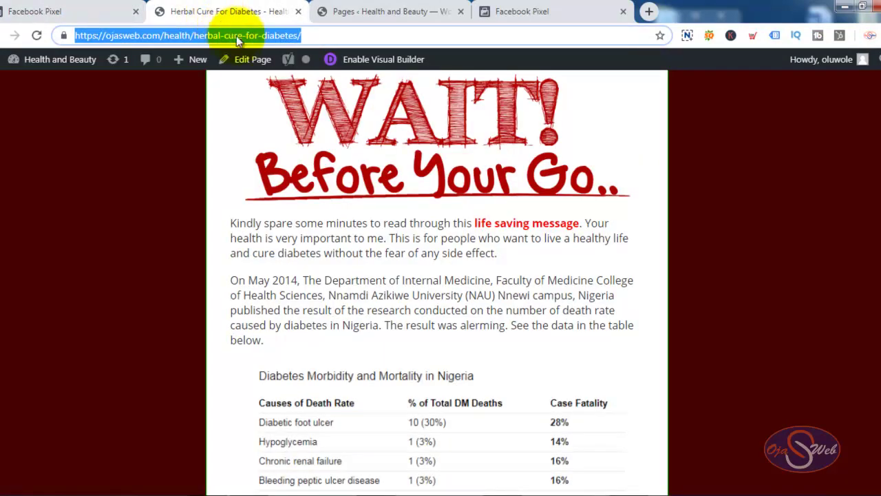
{"action": "left_click", "coordinate": [248, 60]}
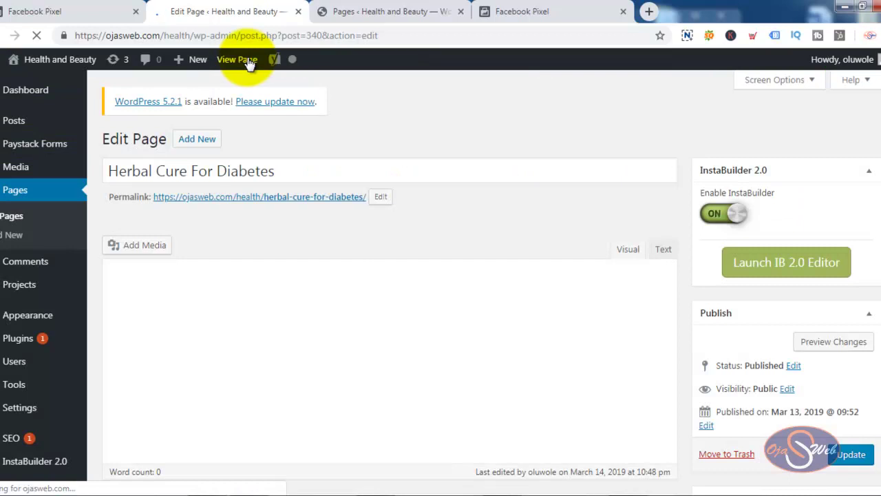
In the InstaBuilder 2.0 editor, paste the pixel code into Scripts/Codes Head Scripts and save
{"action": "left_click", "coordinate": [772, 268]}
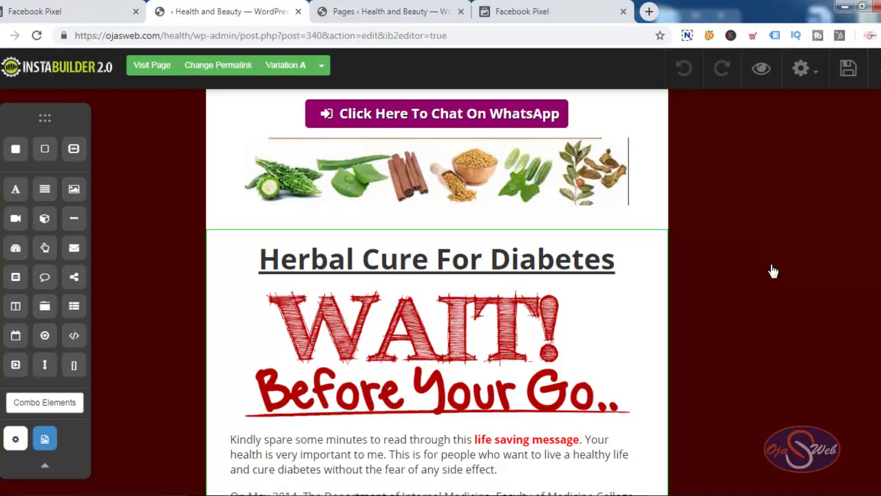
{"action": "left_click", "coordinate": [803, 69]}
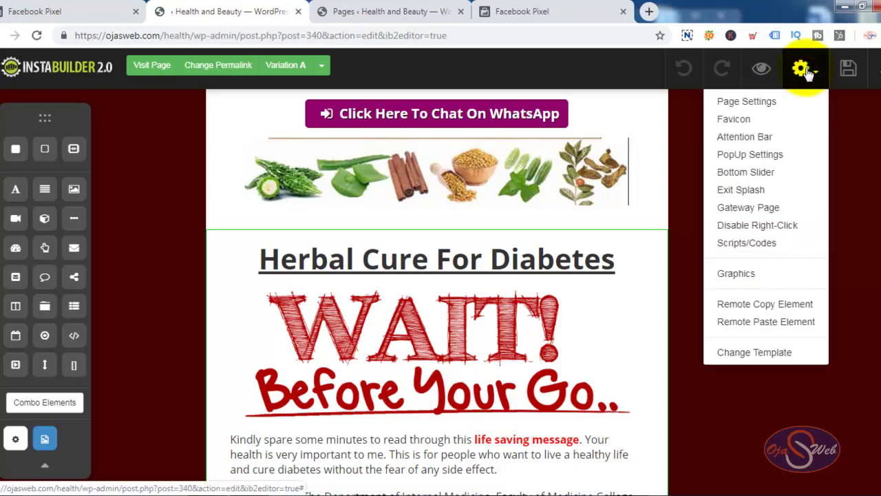
{"action": "left_click", "coordinate": [740, 243]}
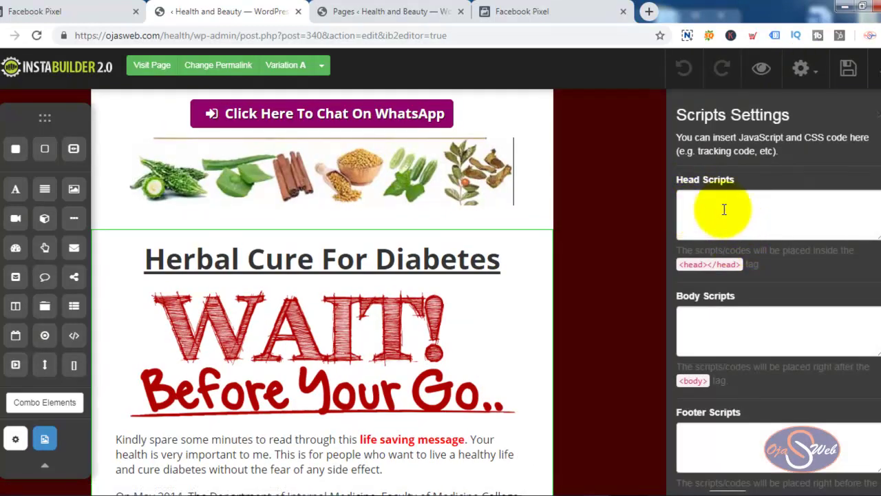
{"action": "double_click", "coordinate": [719, 179]}
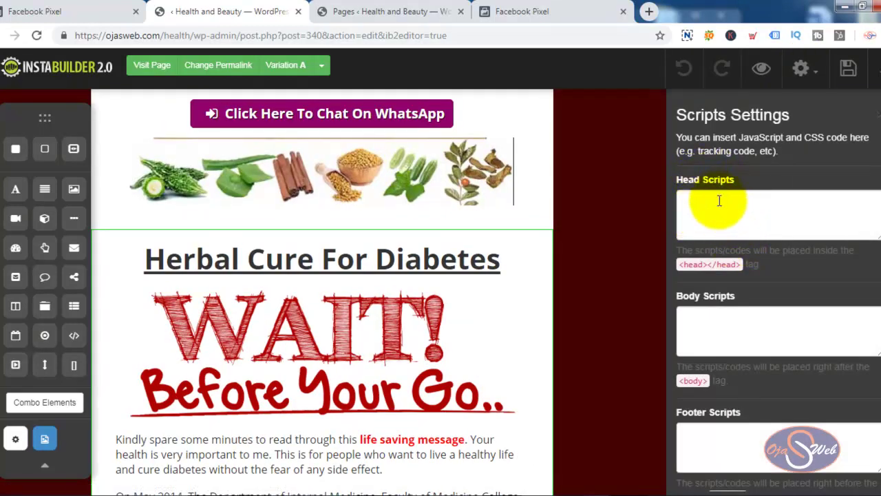
{"action": "left_click", "coordinate": [712, 201]}
{"action": "right_click", "coordinate": [712, 200]}
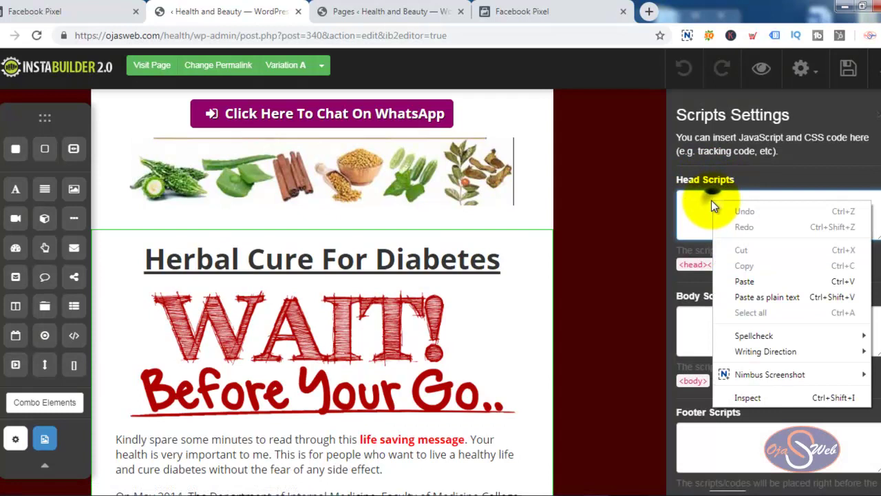
{"action": "left_click", "coordinate": [745, 281]}
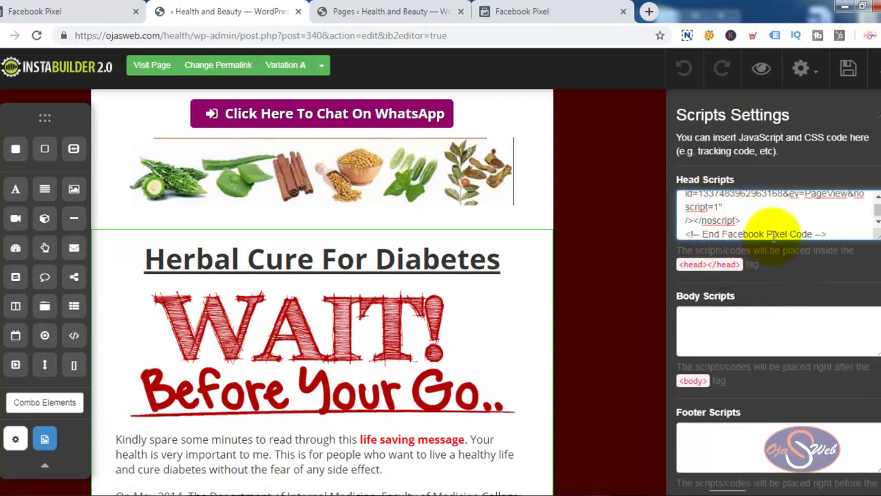
{"action": "left_click", "coordinate": [848, 69]}
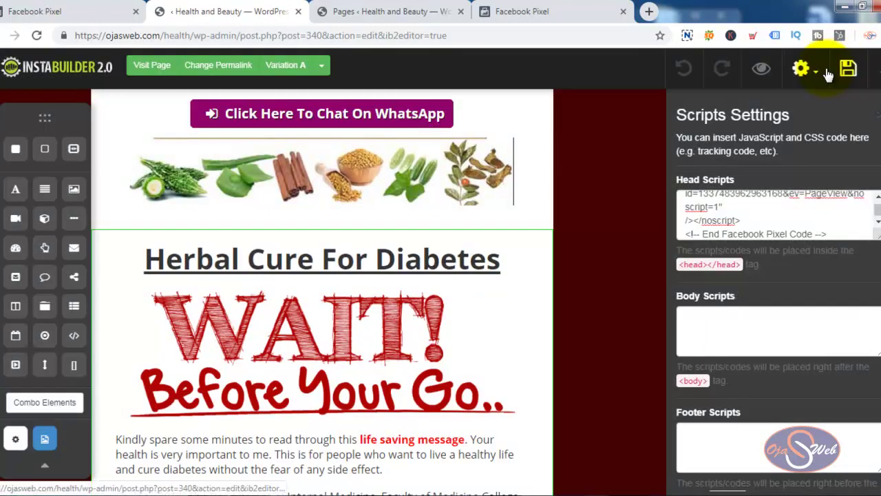
Close the Install Pixel dialog, bring up the Event Setup Tool prompt, and return to InstaBuilder
{"action": "left_click", "coordinate": [82, 5]}
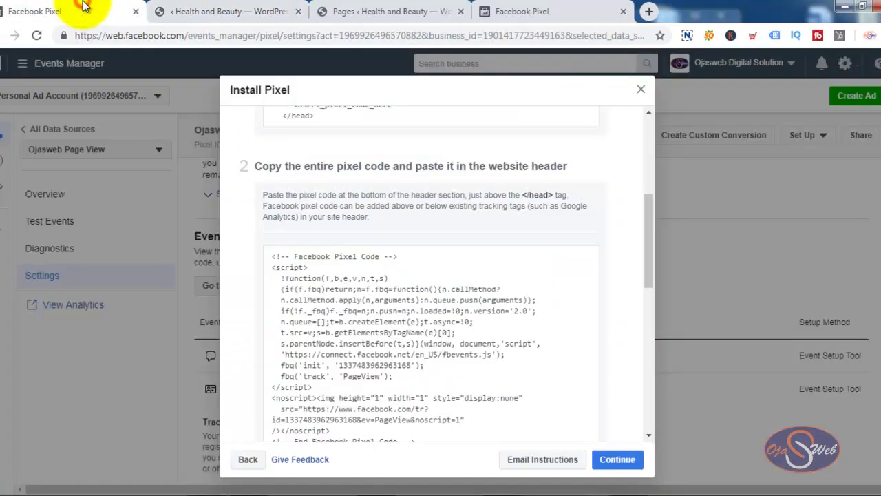
{"action": "left_click", "coordinate": [482, 310]}
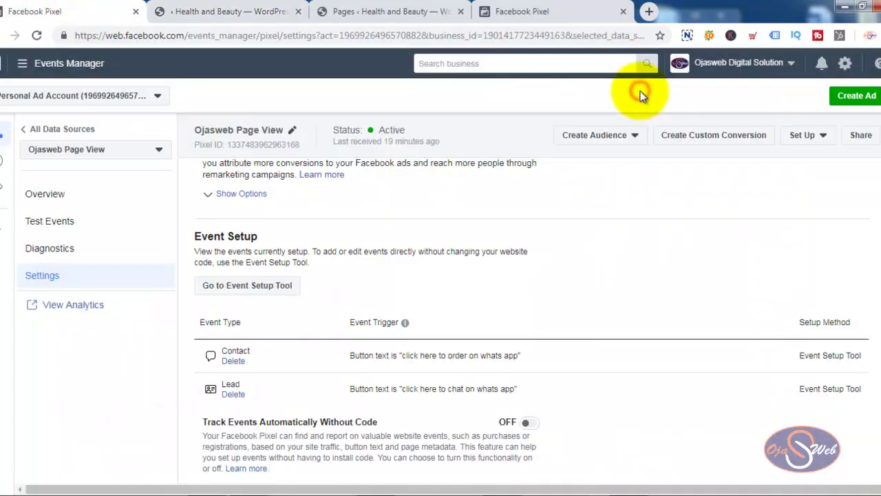
{"action": "left_click", "coordinate": [641, 90]}
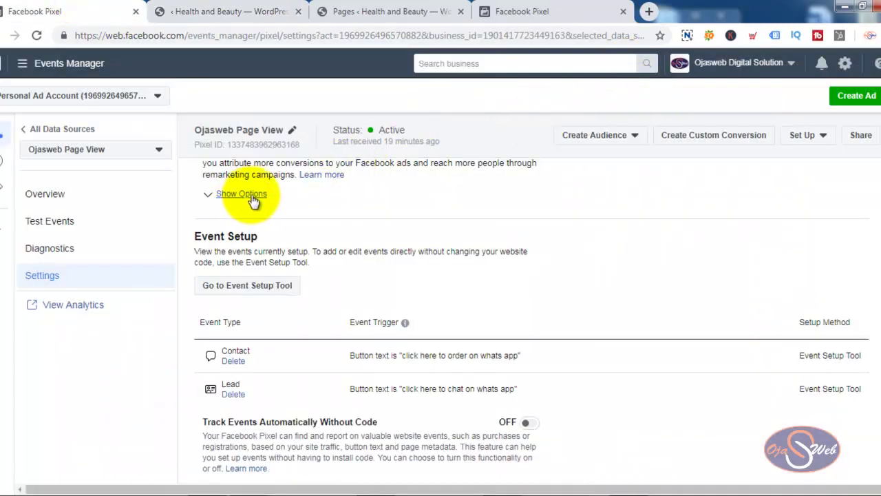
{"action": "scroll", "coordinate": [274, 336], "scroll_direction": "down", "scroll_amount": 2}
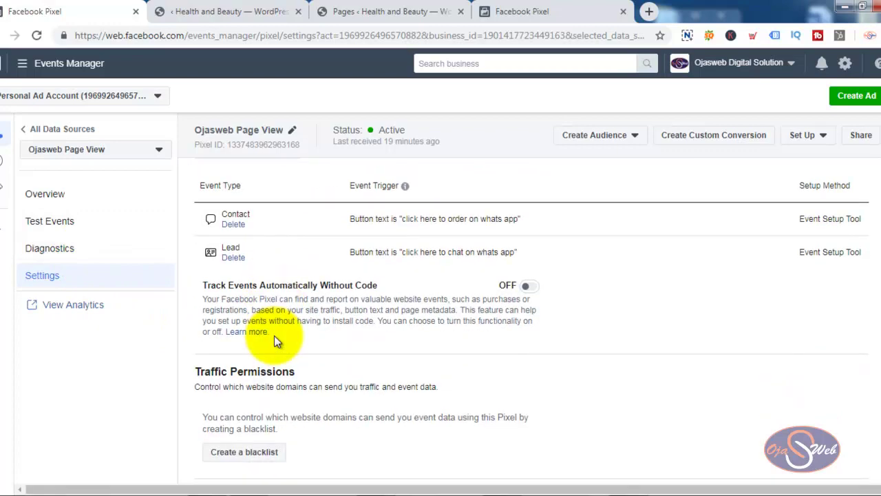
{"action": "scroll", "coordinate": [276, 337], "scroll_direction": "up", "scroll_amount": 2}
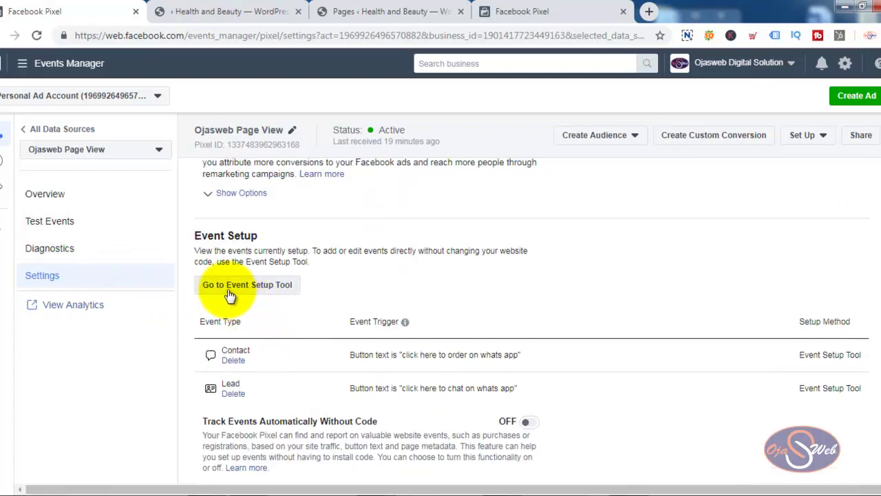
{"action": "left_click", "coordinate": [228, 290]}
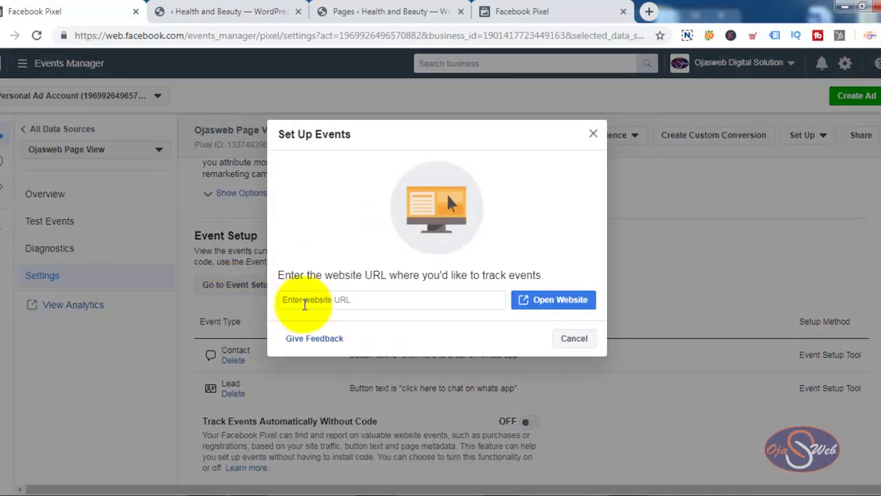
{"action": "left_click", "coordinate": [231, 11]}
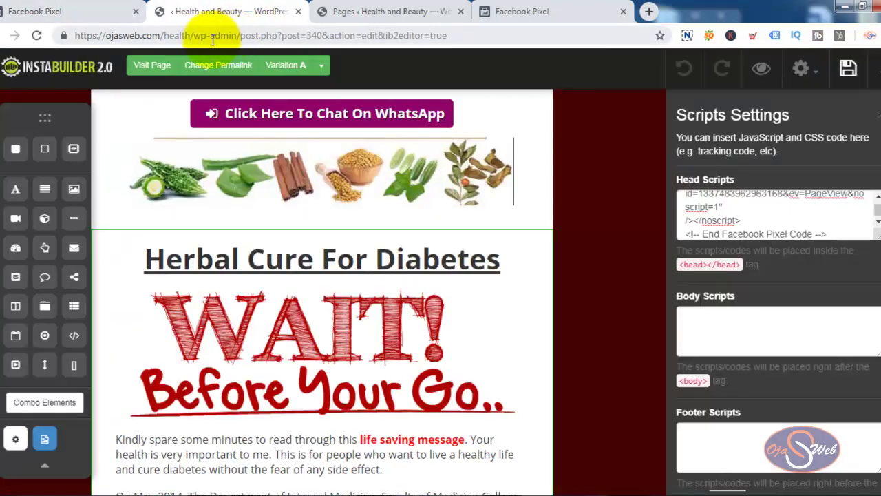
Open the live Herbal Cure For Diabetes page in a new tab and copy its URL
{"action": "left_click", "coordinate": [393, 11]}
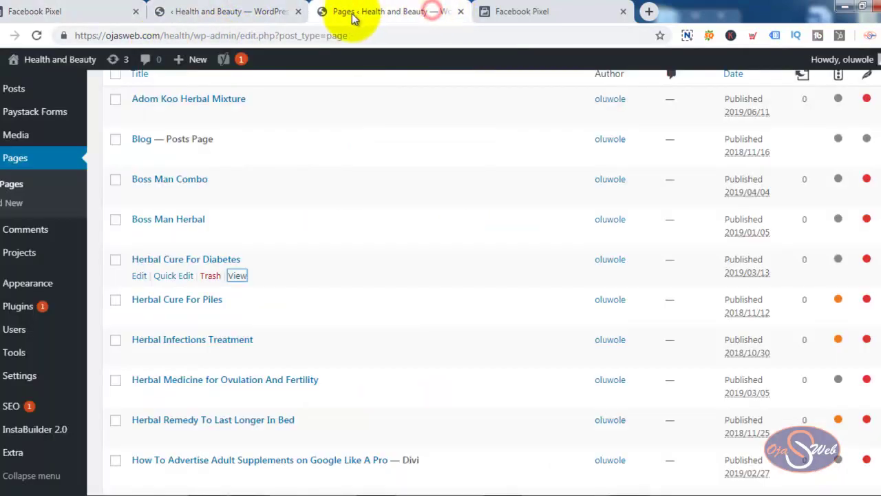
{"action": "right_click", "coordinate": [237, 277]}
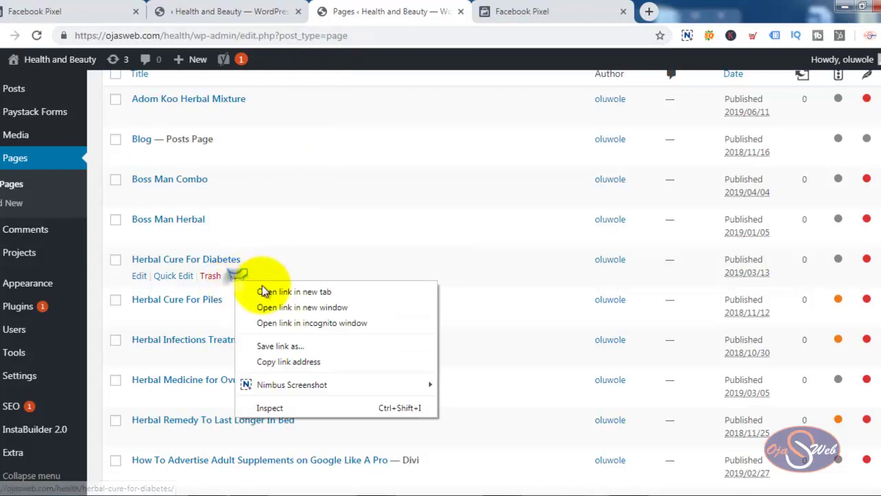
{"action": "left_click", "coordinate": [275, 291]}
{"action": "left_click", "coordinate": [527, 10]}
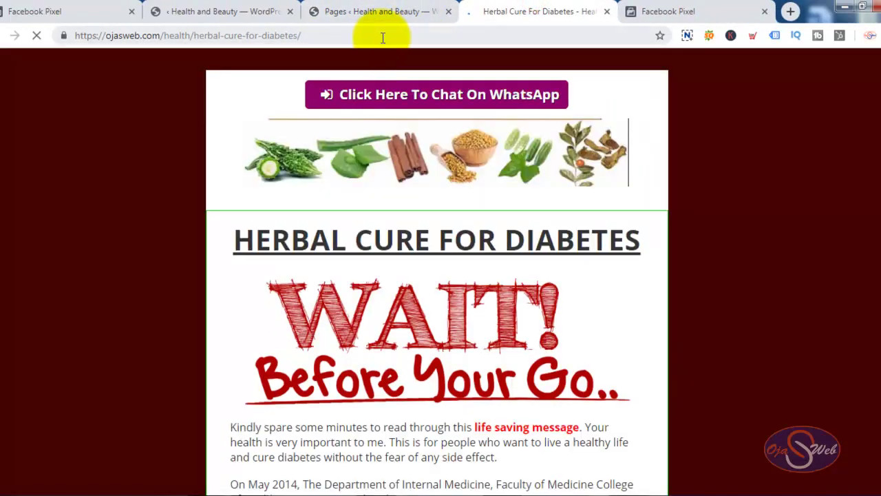
{"action": "right_click", "coordinate": [381, 36]}
{"action": "left_click", "coordinate": [396, 83]}
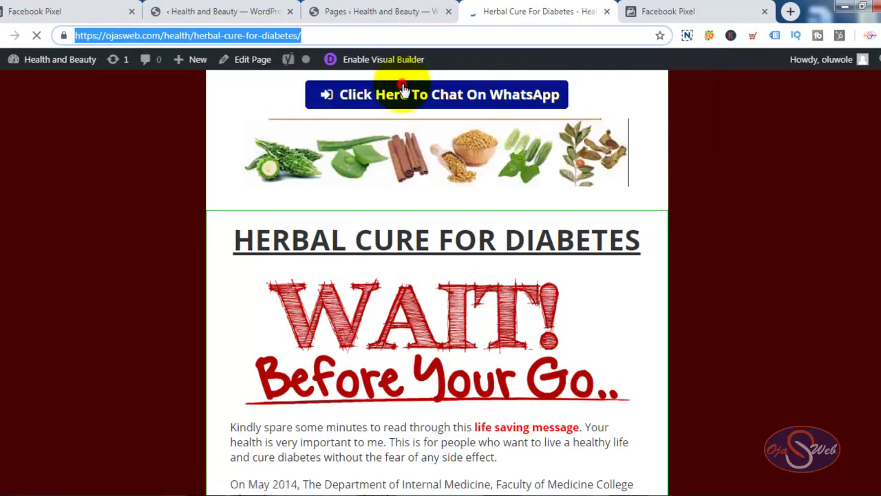
{"action": "left_click", "coordinate": [89, 9]}
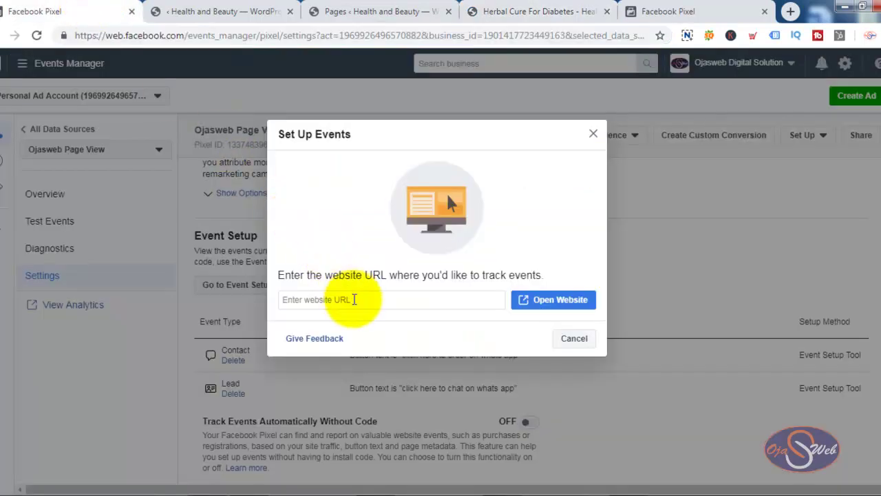
{"action": "right_click", "coordinate": [354, 299]}
{"action": "left_click", "coordinate": [386, 173]}
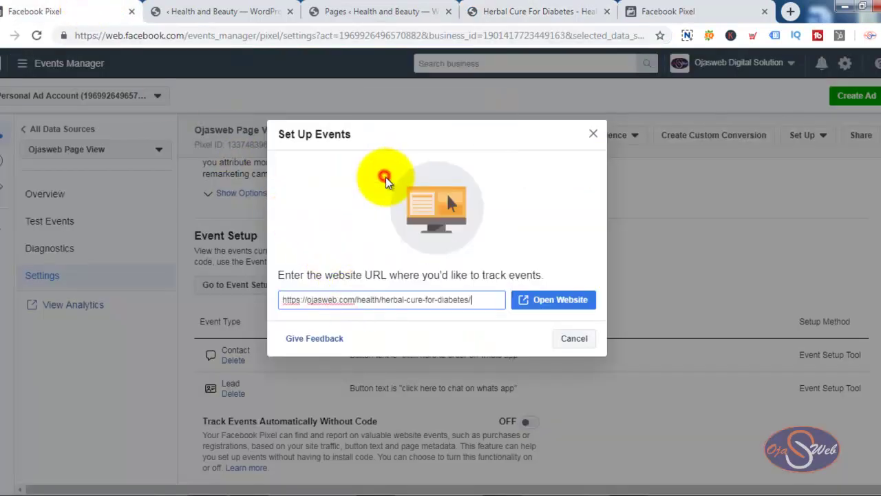
{"action": "left_click", "coordinate": [518, 303]}
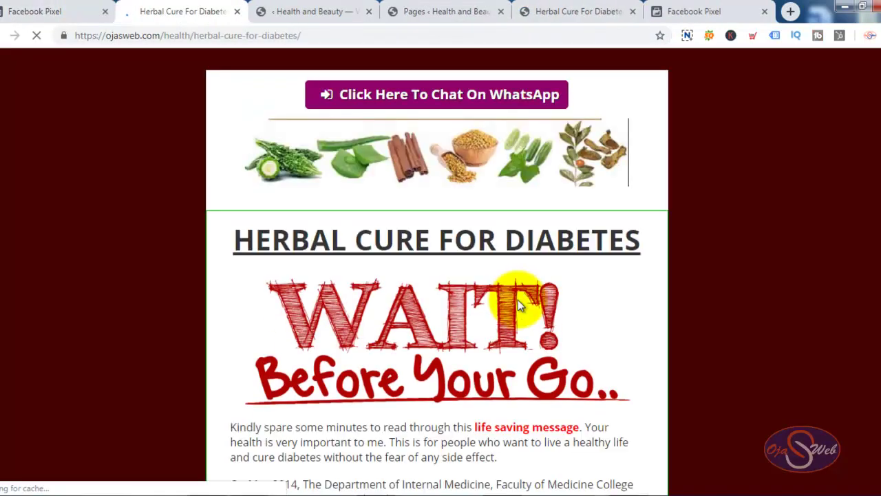
{"action": "left_click", "coordinate": [63, 10]}
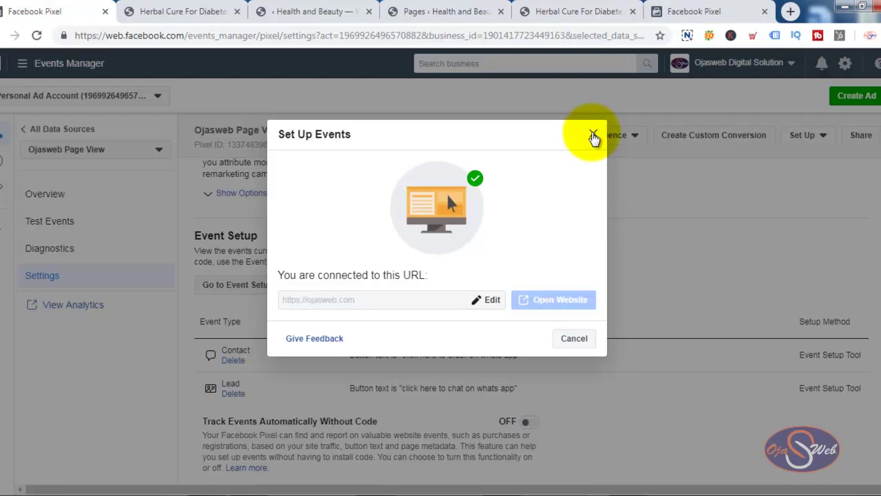
Close the dialog, relaunch the Event Setup Tool, and paste the page address again
{"action": "left_click", "coordinate": [593, 136]}
{"action": "scroll", "coordinate": [230, 167], "scroll_direction": "up", "scroll_amount": 10}
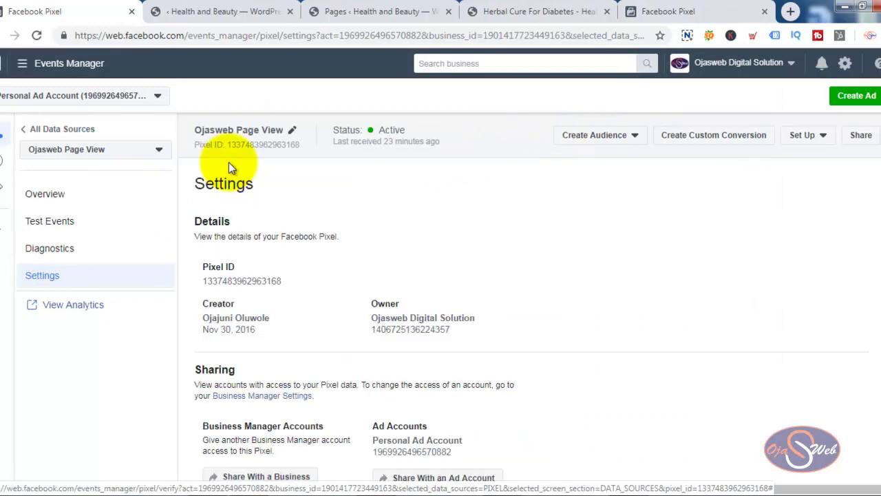
{"action": "scroll", "coordinate": [230, 167], "scroll_direction": "down", "scroll_amount": 2}
{"action": "scroll", "coordinate": [228, 162], "scroll_direction": "down", "scroll_amount": 4}
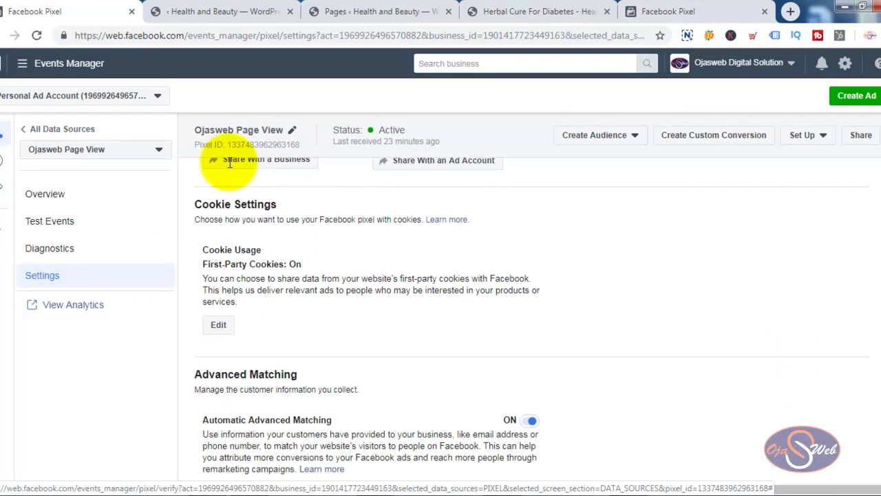
{"action": "scroll", "coordinate": [230, 162], "scroll_direction": "down", "scroll_amount": 3}
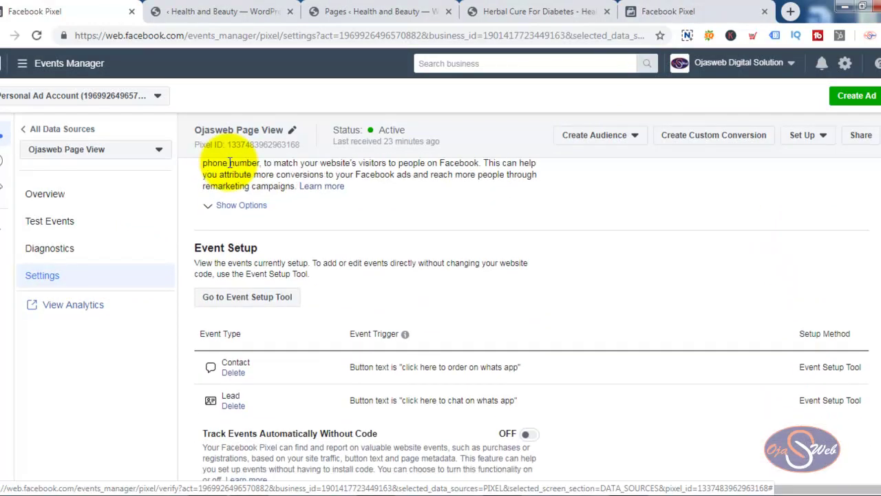
{"action": "left_click", "coordinate": [230, 287]}
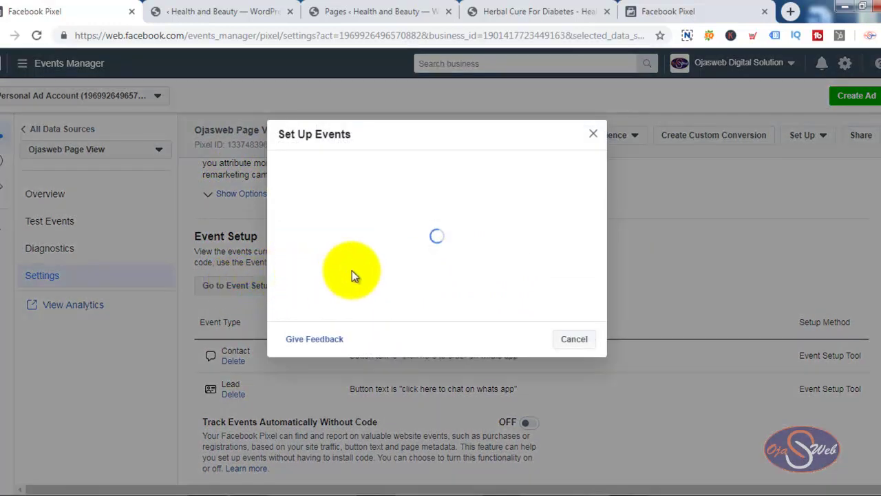
{"action": "right_click", "coordinate": [367, 301]}
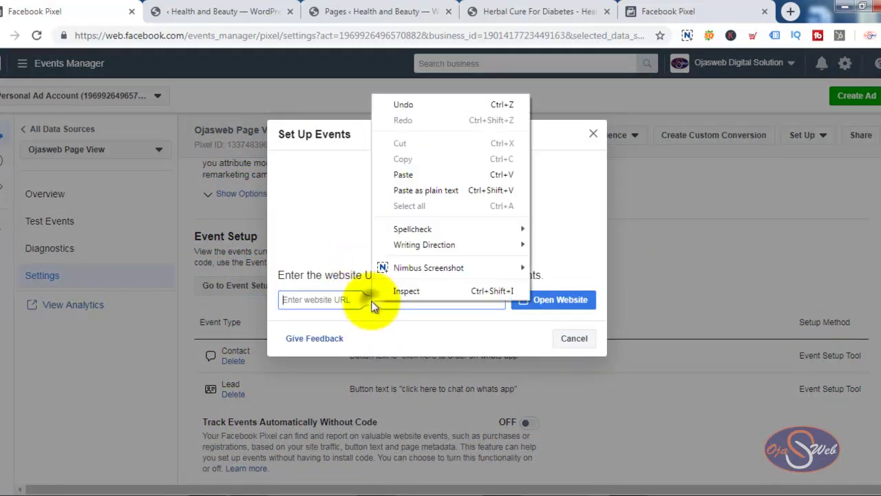
{"action": "left_click", "coordinate": [408, 177]}
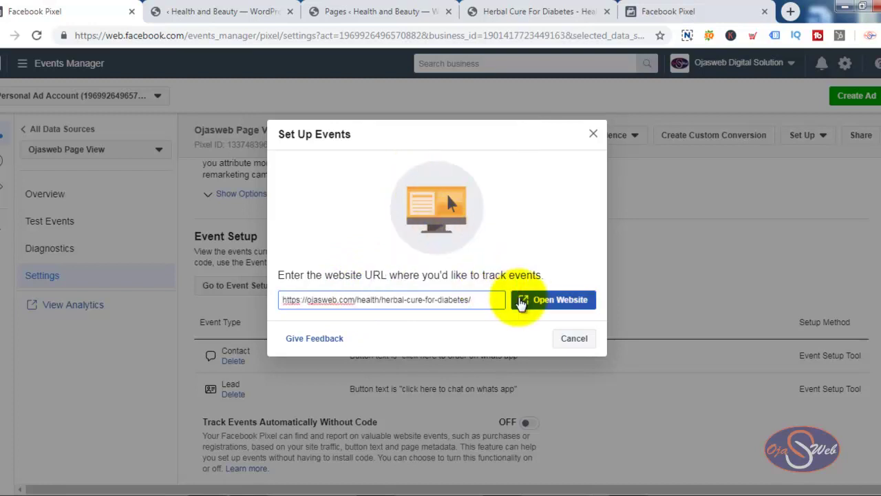
On the live diabetes page, add the Click Here To Chat On WhatsApp button as a new tracked button
{"action": "left_click", "coordinate": [523, 300]}
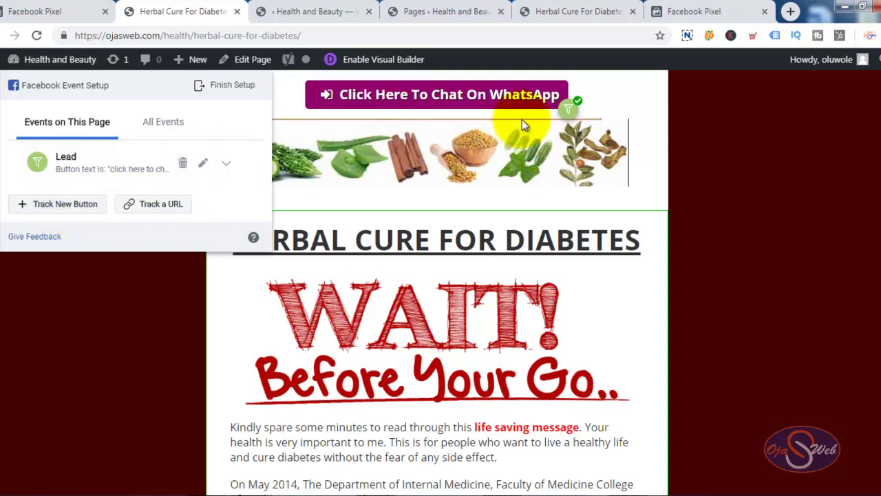
{"action": "left_click", "coordinate": [62, 205]}
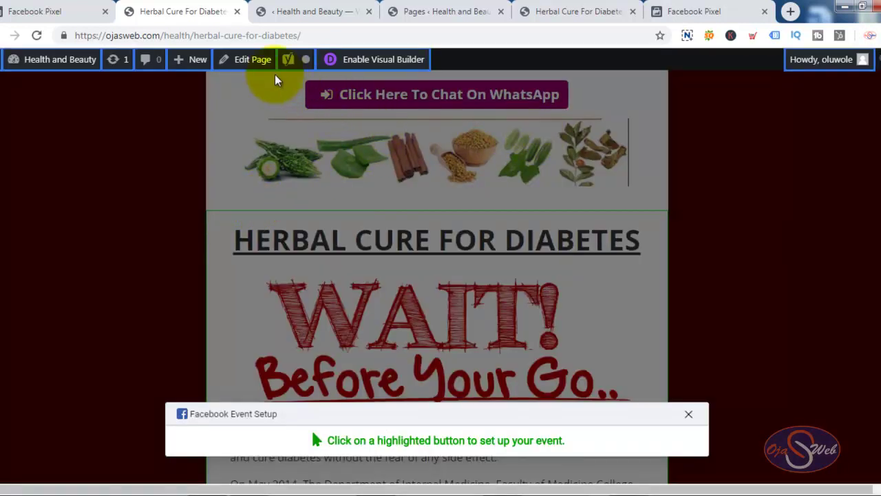
{"action": "left_click", "coordinate": [350, 93]}
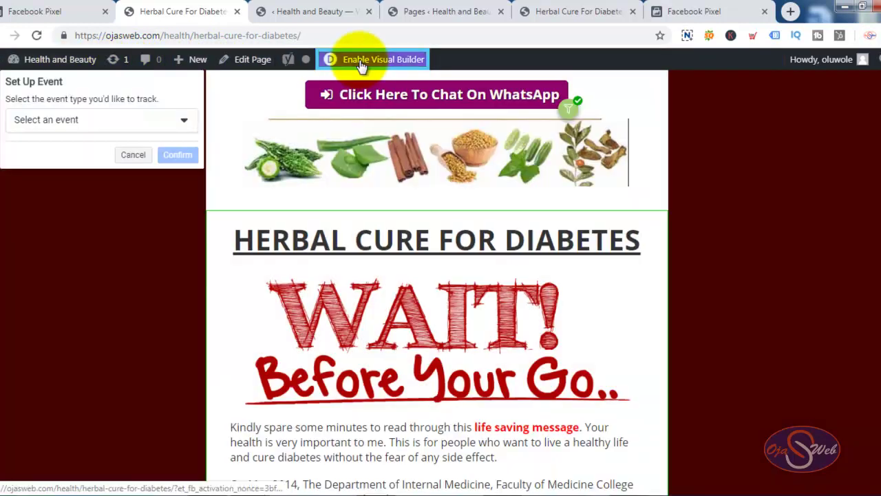
Browse the event type list, close it without choosing an event, and finish the setup
{"action": "left_click", "coordinate": [114, 122]}
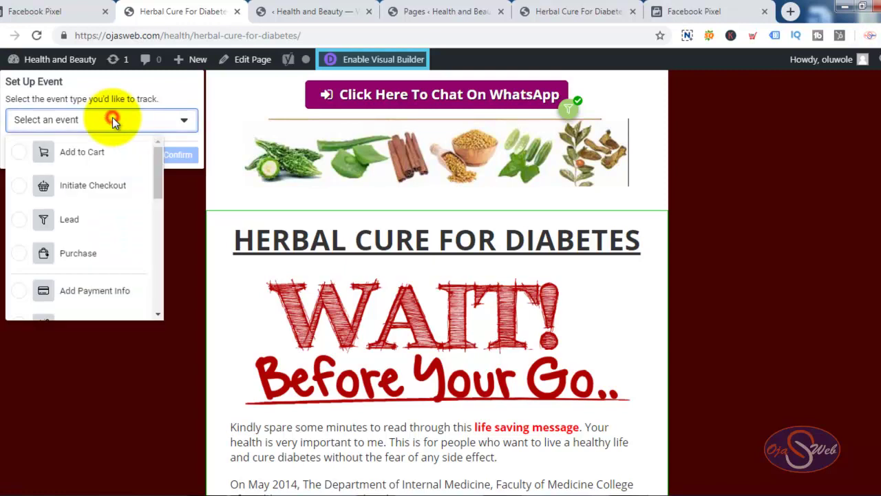
{"action": "scroll", "coordinate": [115, 157], "scroll_direction": "down", "scroll_amount": 1}
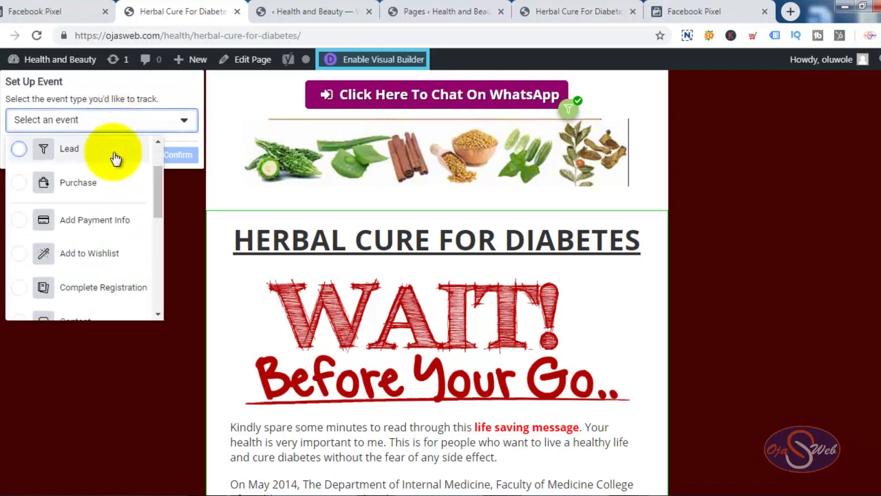
{"action": "scroll", "coordinate": [115, 157], "scroll_direction": "up", "scroll_amount": 1}
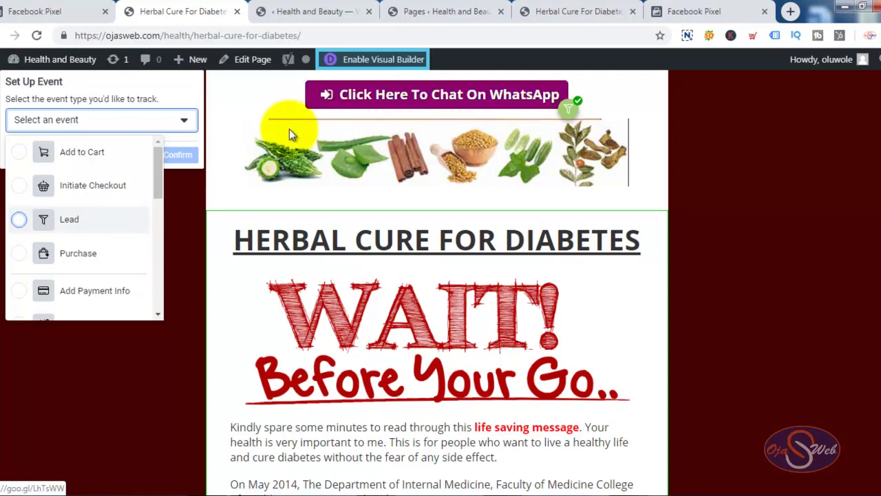
{"action": "left_click", "coordinate": [159, 98]}
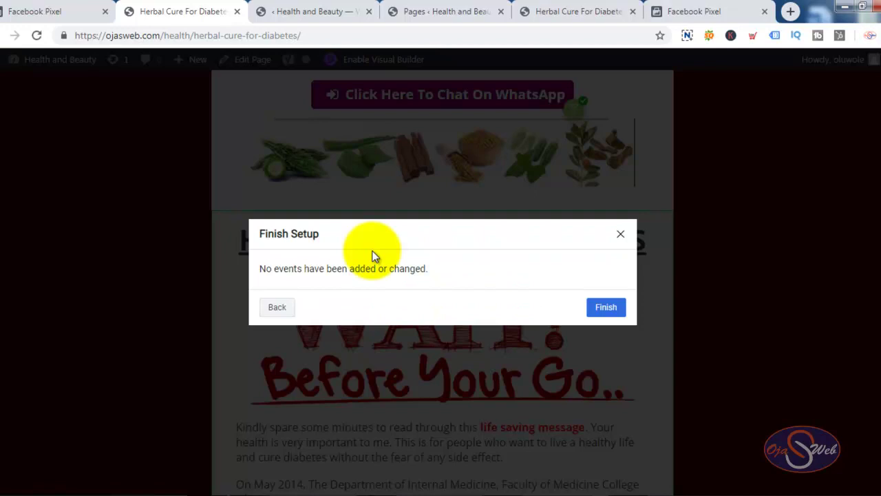
{"action": "left_click", "coordinate": [597, 306]}
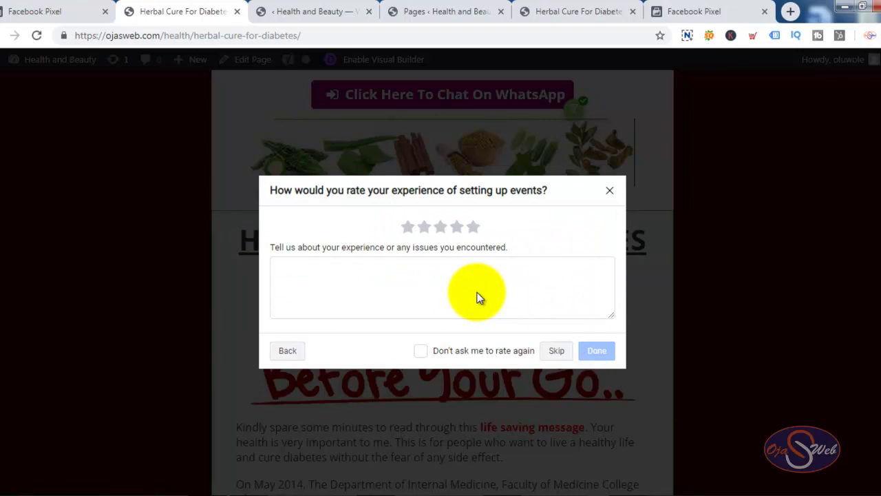
Dismiss the rating request and return to the Events Manager pixel tab
{"action": "left_click", "coordinate": [610, 192]}
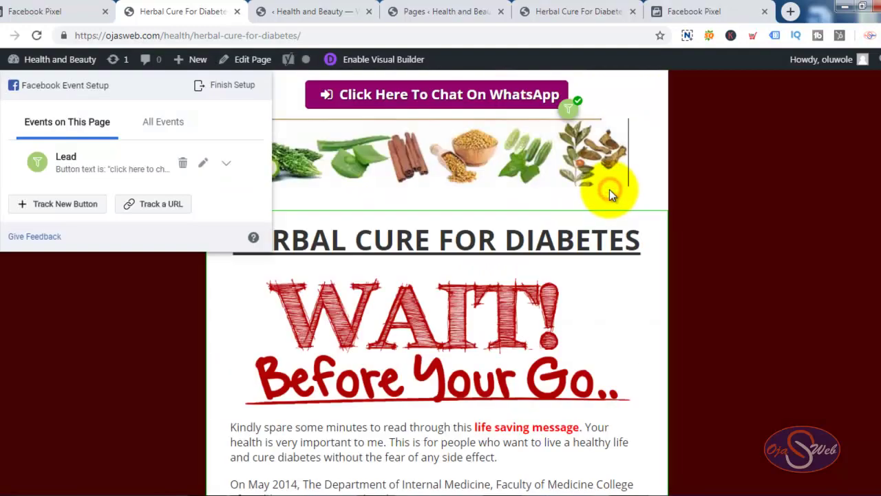
{"action": "left_click", "coordinate": [83, 11]}
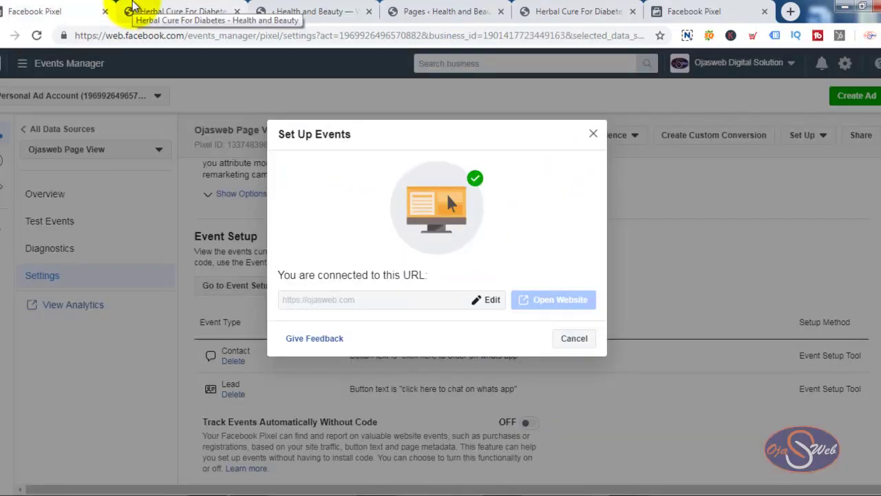